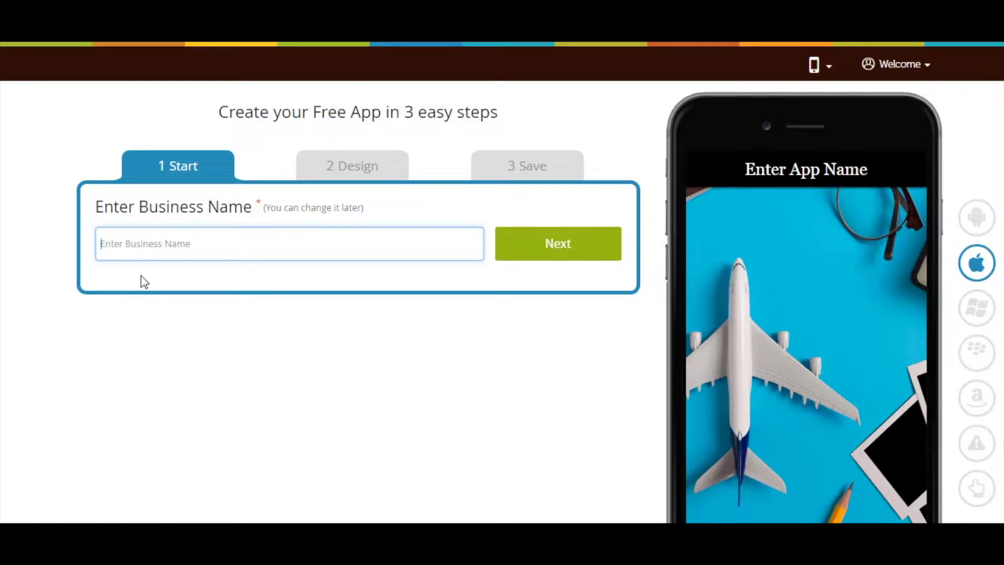
type("Demo App")
- Name the app Demo App, keep the Business category, and choose the bottom-tab layout
left_click(516, 260)
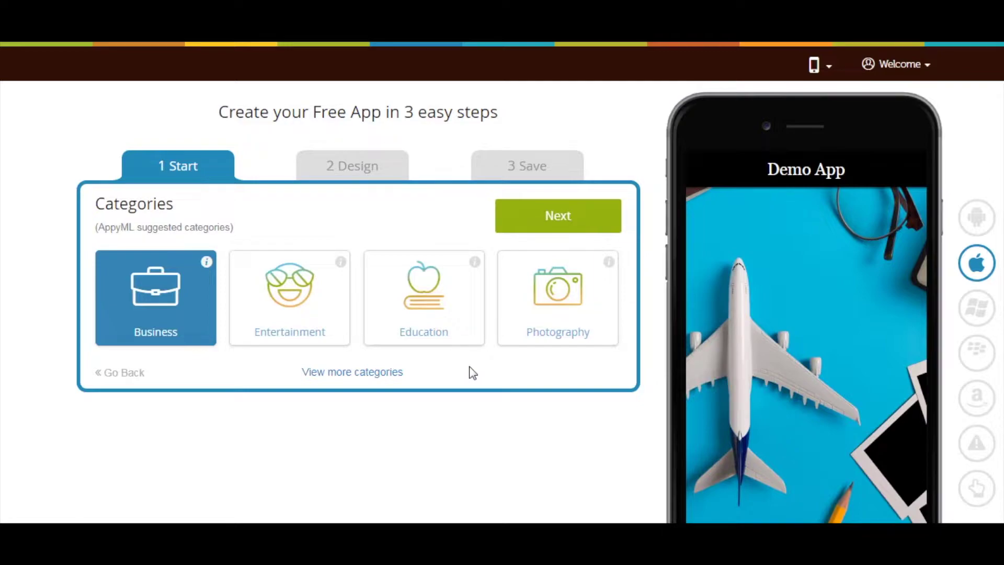
left_click(375, 375)
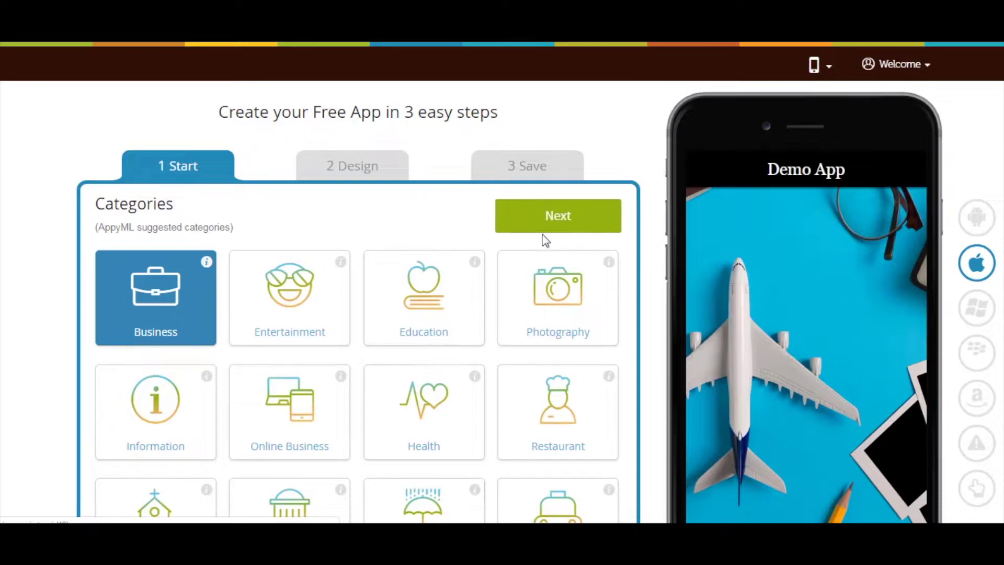
left_click(543, 230)
scroll(451, 244, "down", 5)
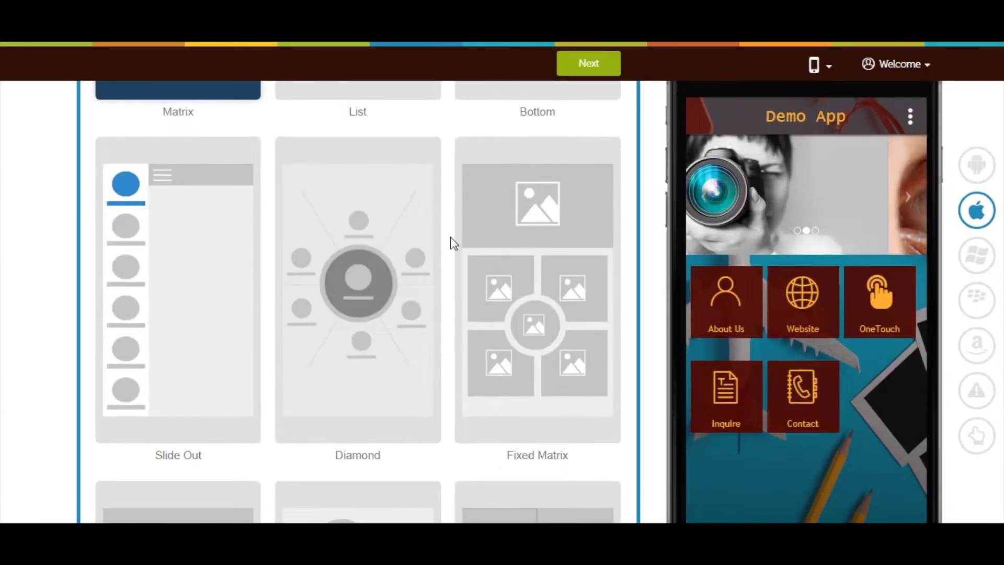
scroll(450, 243, "up", 4)
scroll(451, 243, "up", 3)
left_click(482, 293)
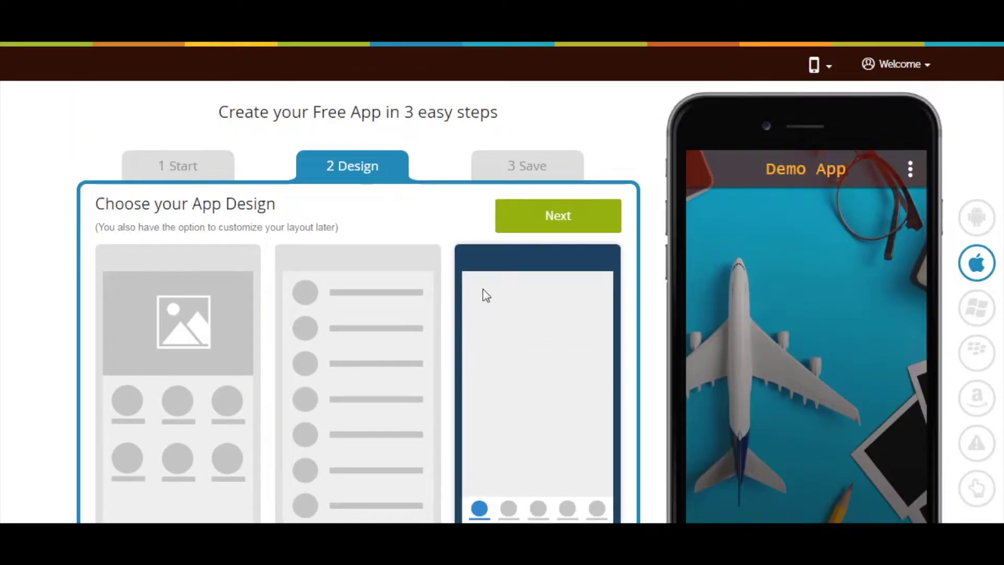
left_click(542, 227)
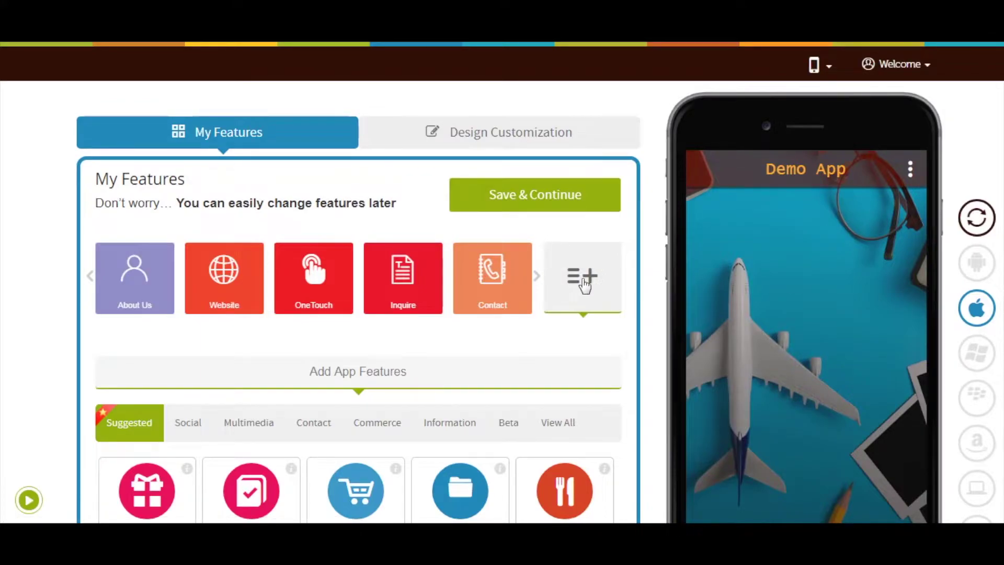
scroll(583, 284, "down", 3)
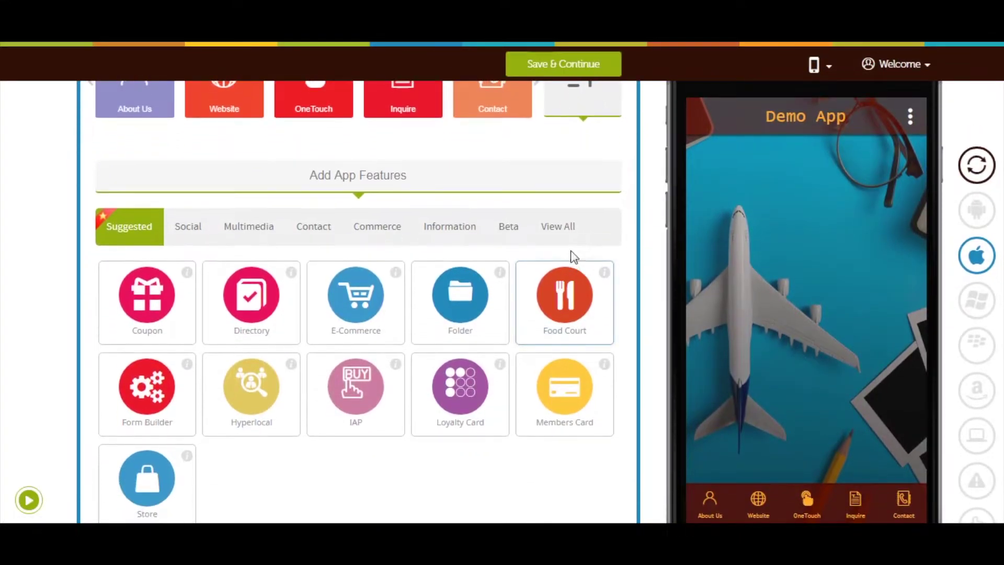
- Search all features for 'deep' and add the Deeplink page to the app
left_click(558, 227)
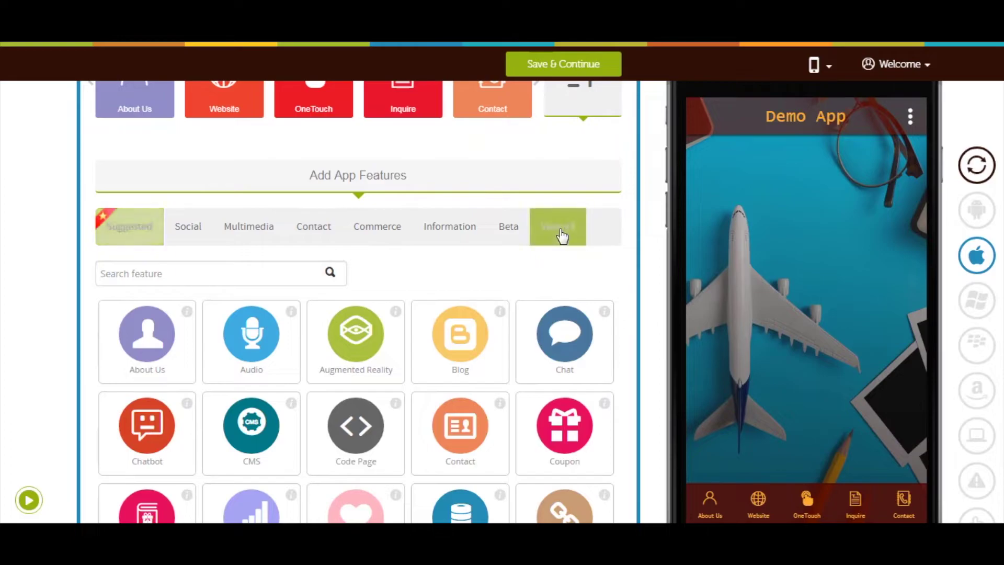
left_click(215, 276)
type("deep")
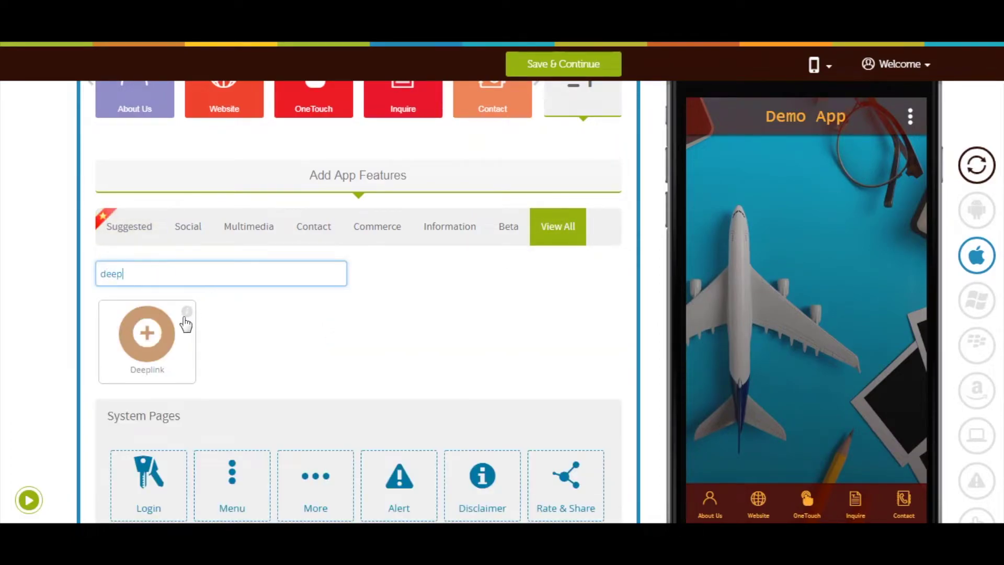
left_click(165, 343)
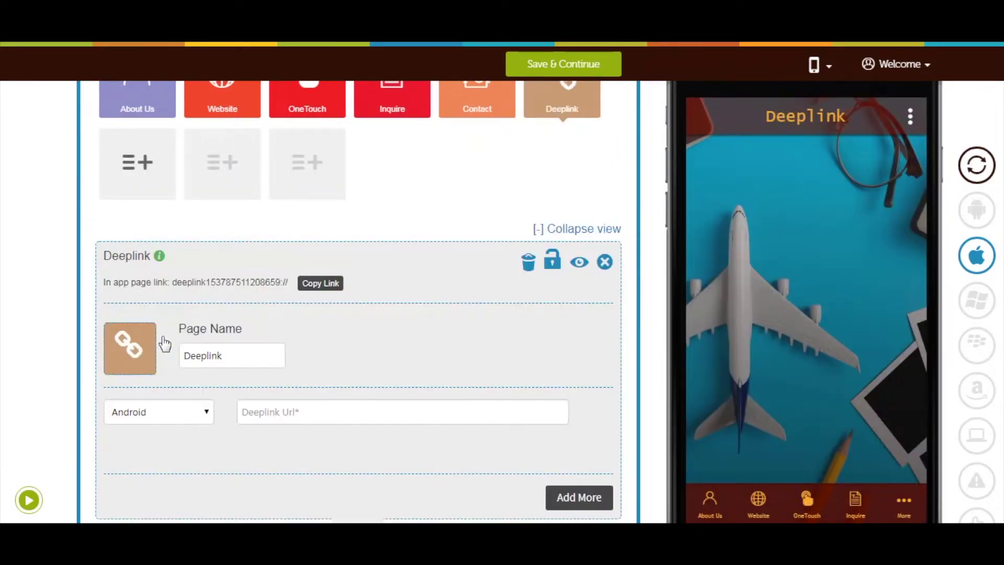
left_click(223, 355)
scroll(223, 292, "down", 1)
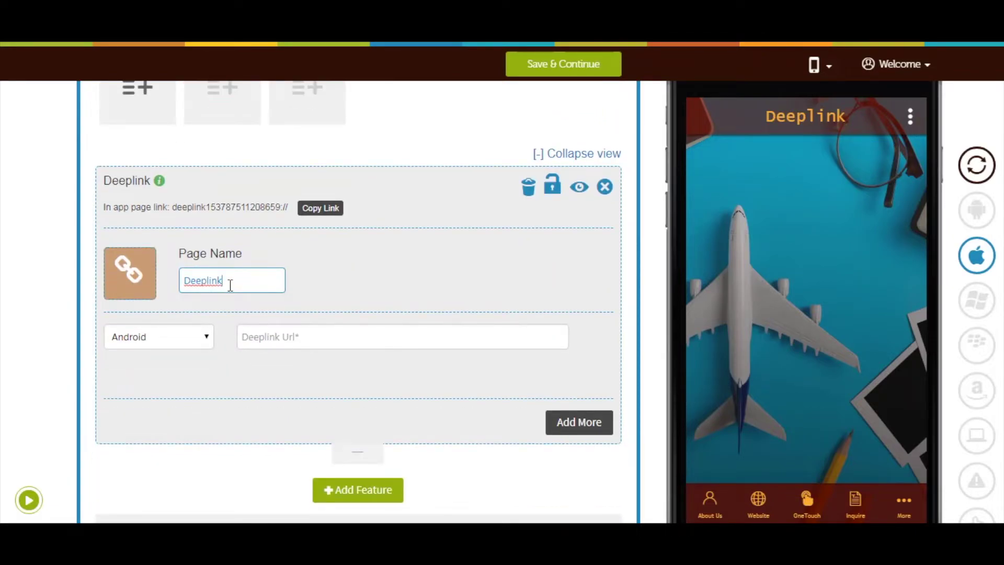
left_click(150, 282)
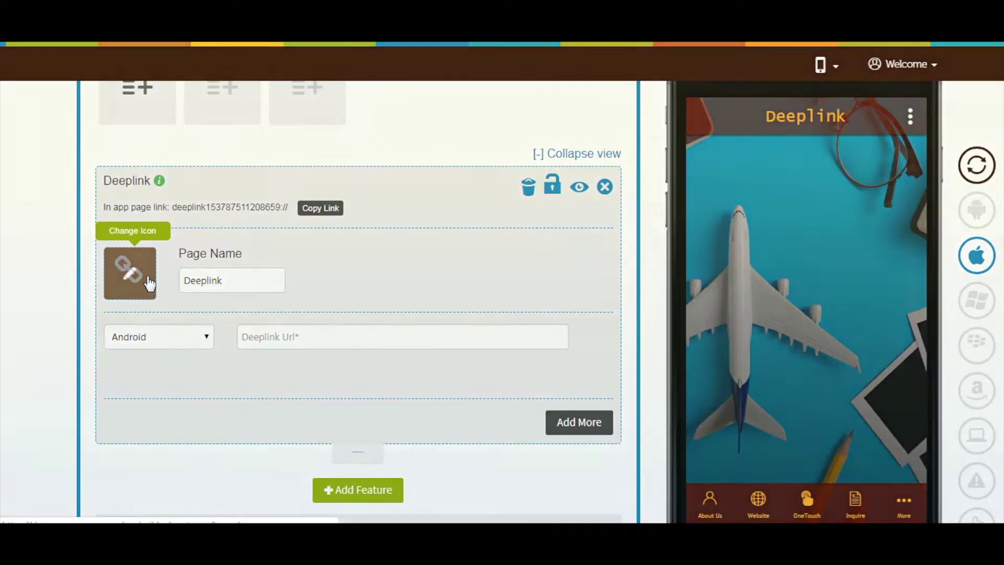
left_click(253, 205)
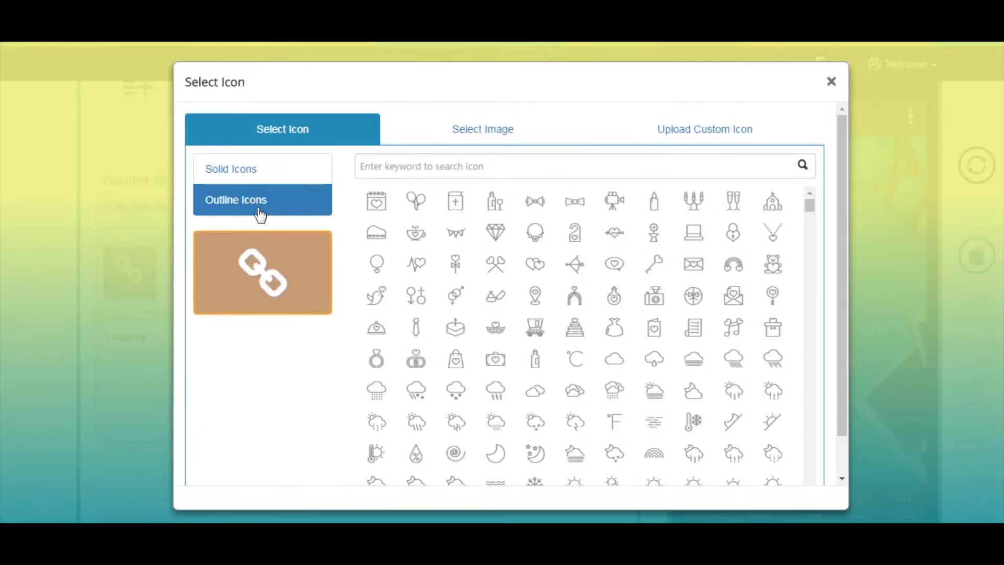
left_click(479, 132)
scroll(488, 326, "down", 1)
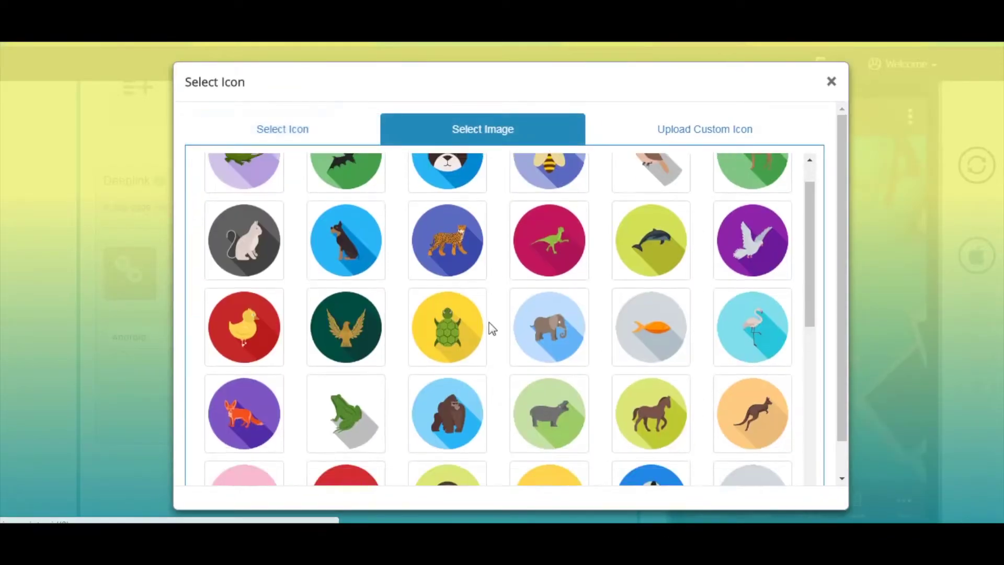
scroll(511, 314, "up", 1)
left_click(680, 132)
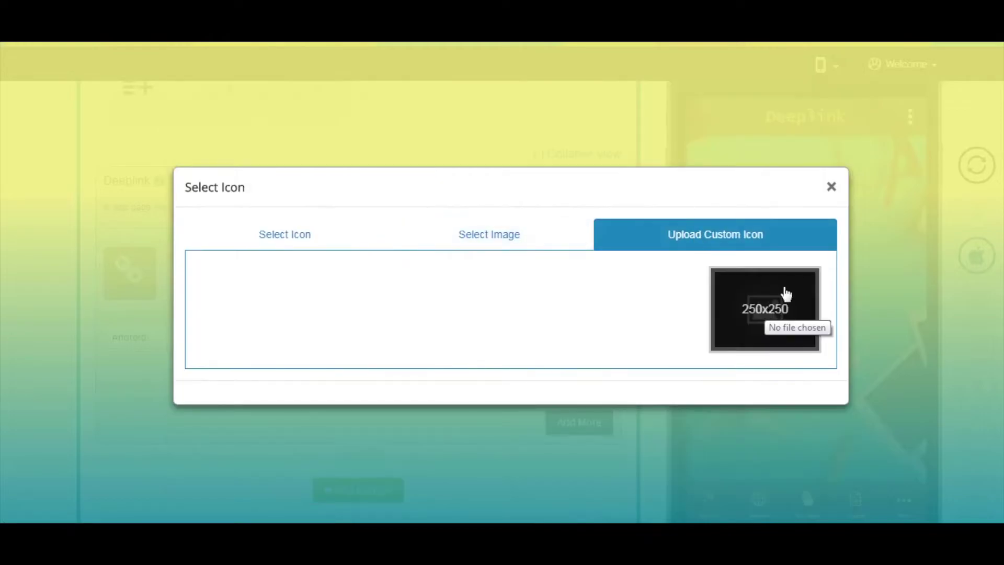
left_click(831, 188)
scroll(336, 271, "down", 1)
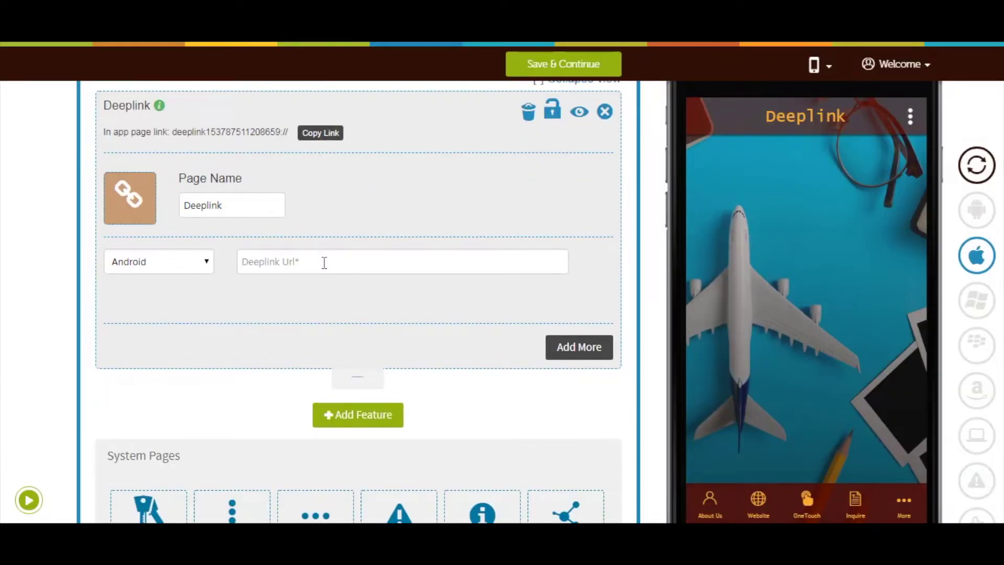
left_click(162, 266)
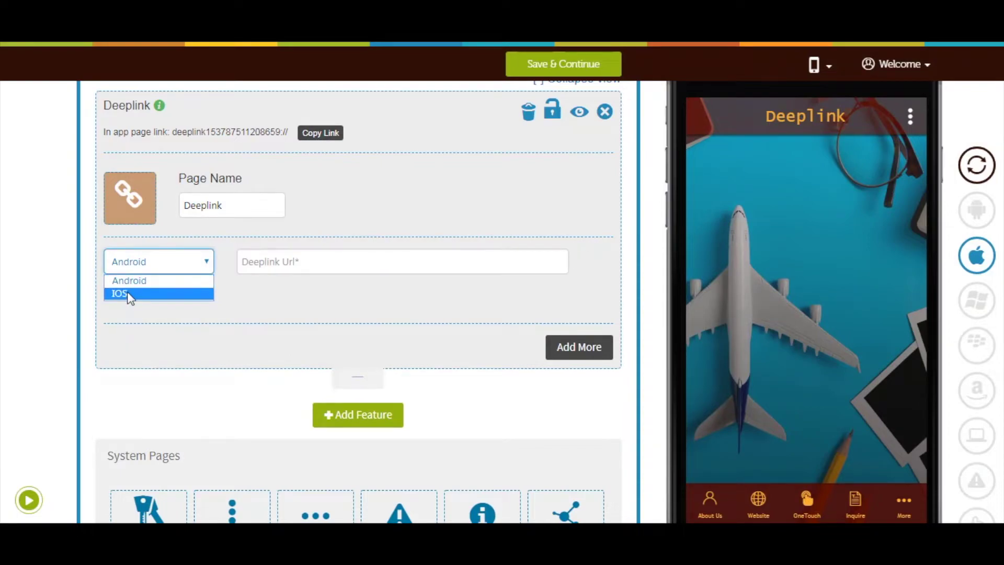
left_click(137, 281)
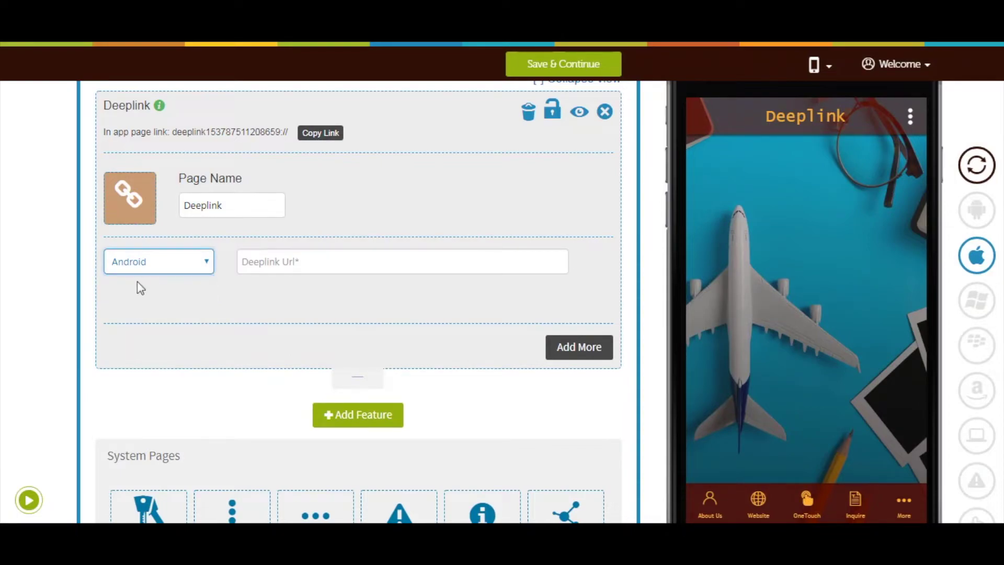
left_click(256, 269)
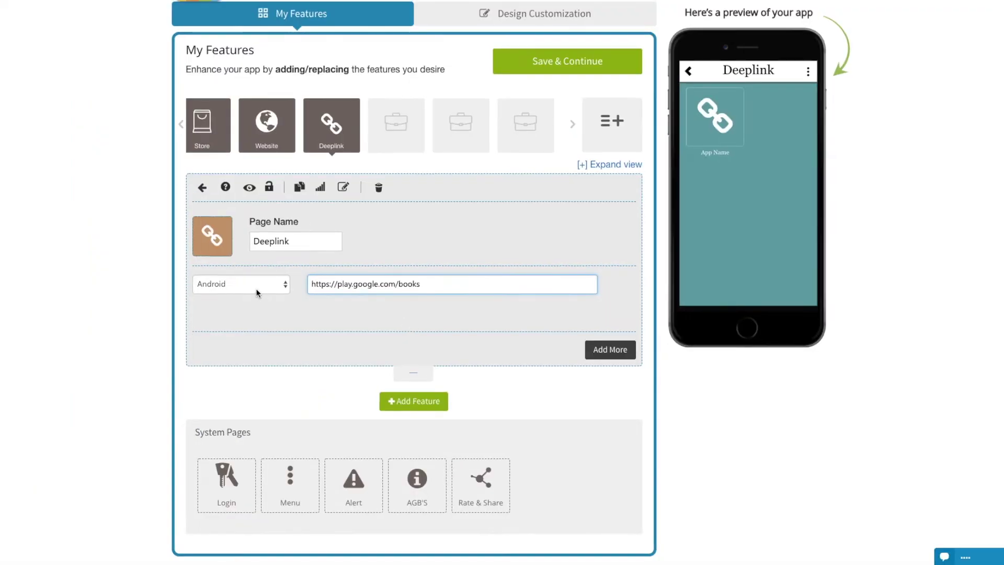
left_click(288, 285)
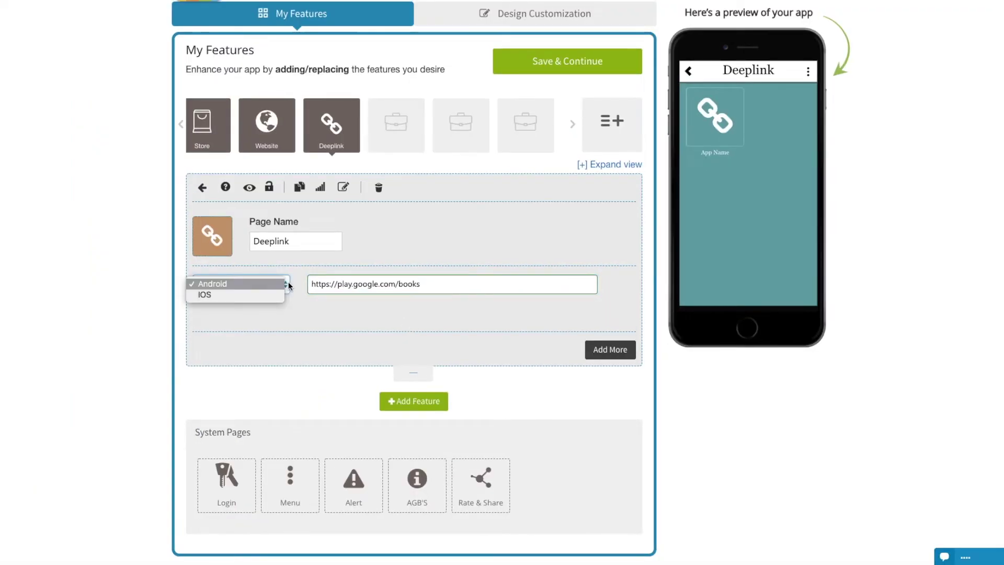
- Switch the link platform to iOS and paste the Instant Heart Rate App Store URL
left_click(256, 294)
left_click(302, 282)
key("ctrl+v")
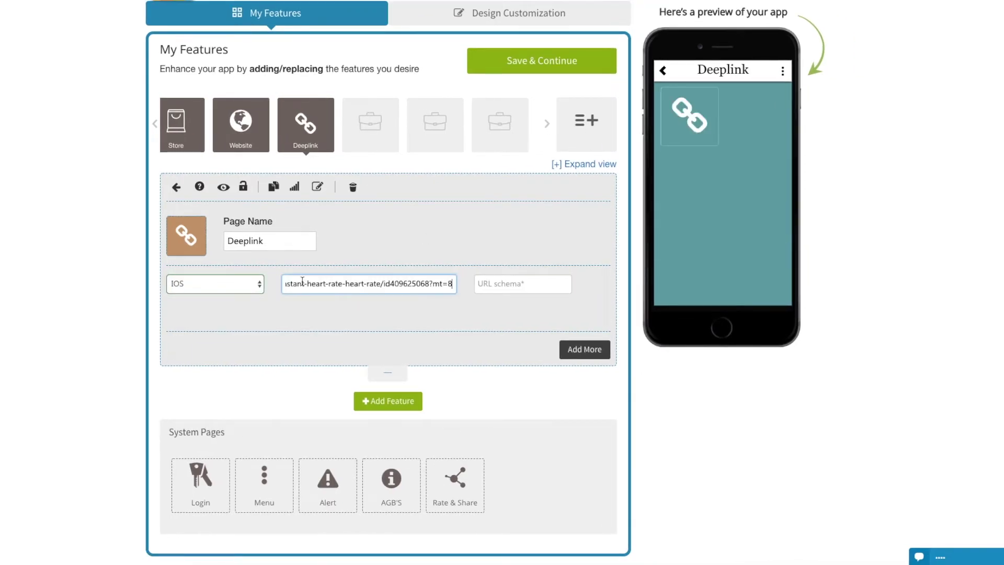
left_click(479, 282)
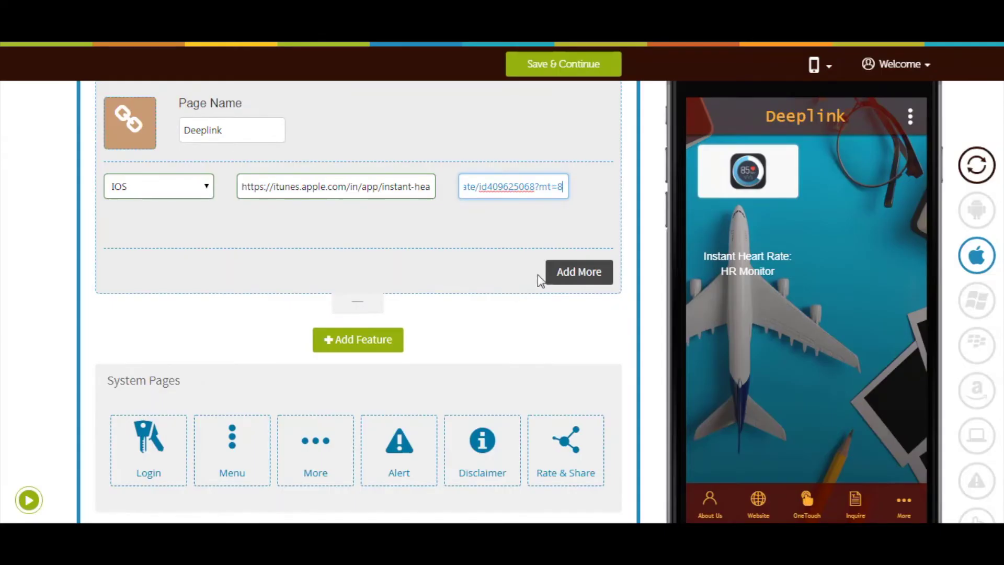
- Delete the empty Android link row, confirming Yes, and save the app features
left_click(564, 274)
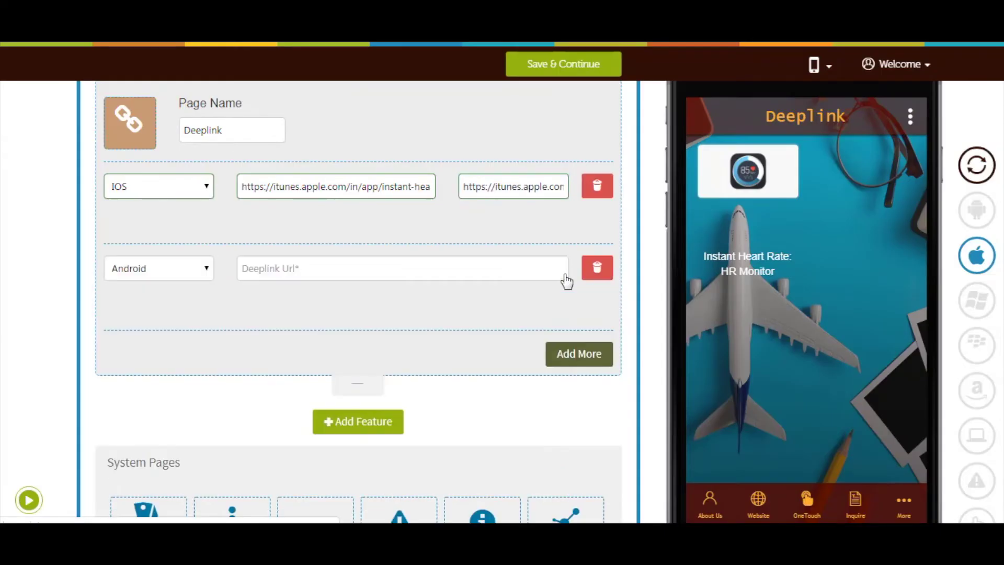
left_click(528, 268)
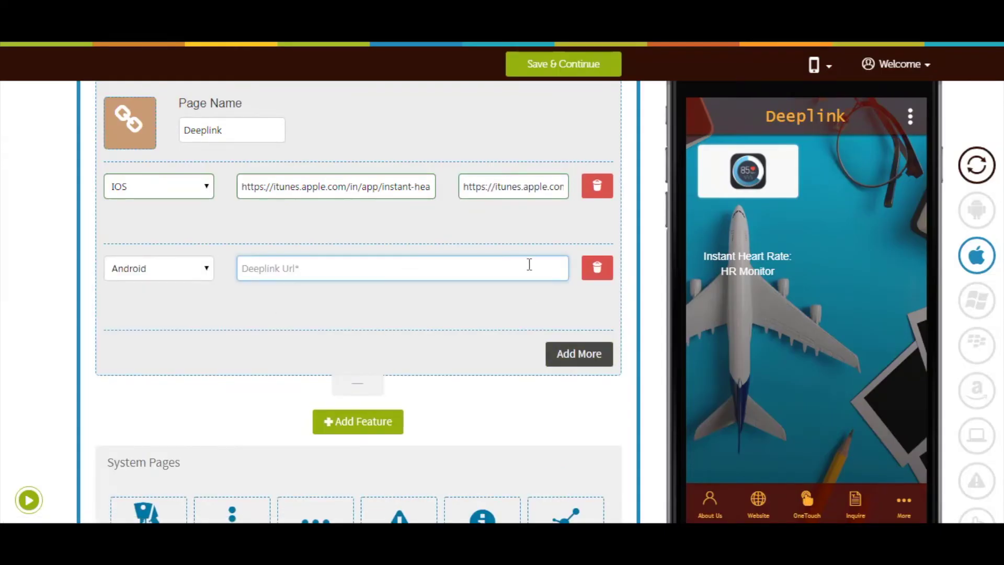
left_click(596, 268)
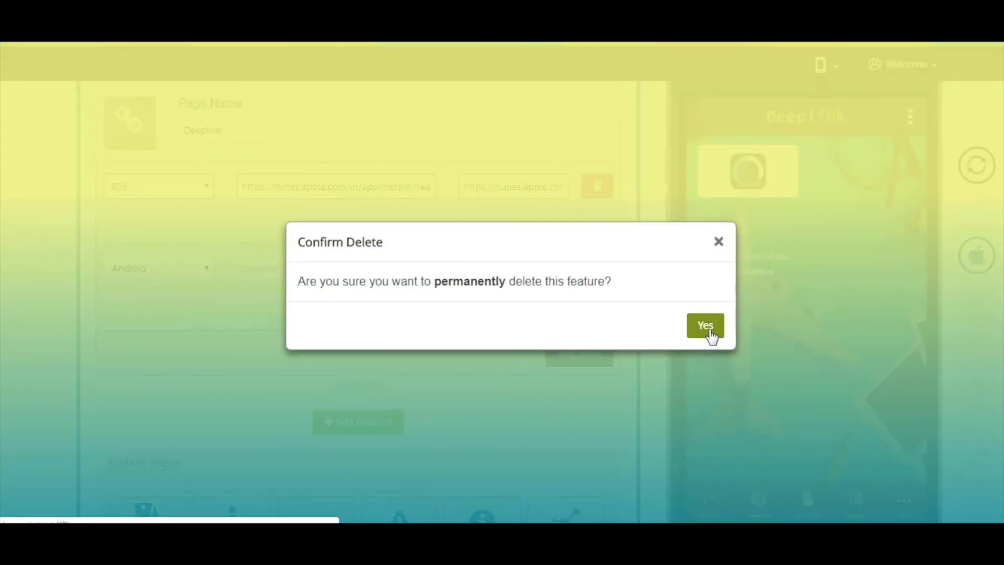
left_click(707, 332)
left_click(514, 197)
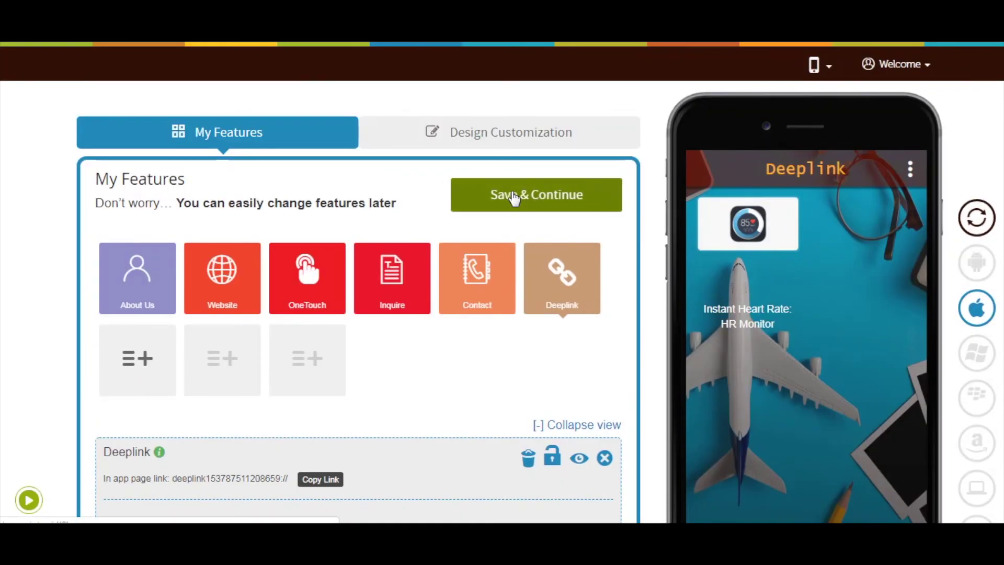